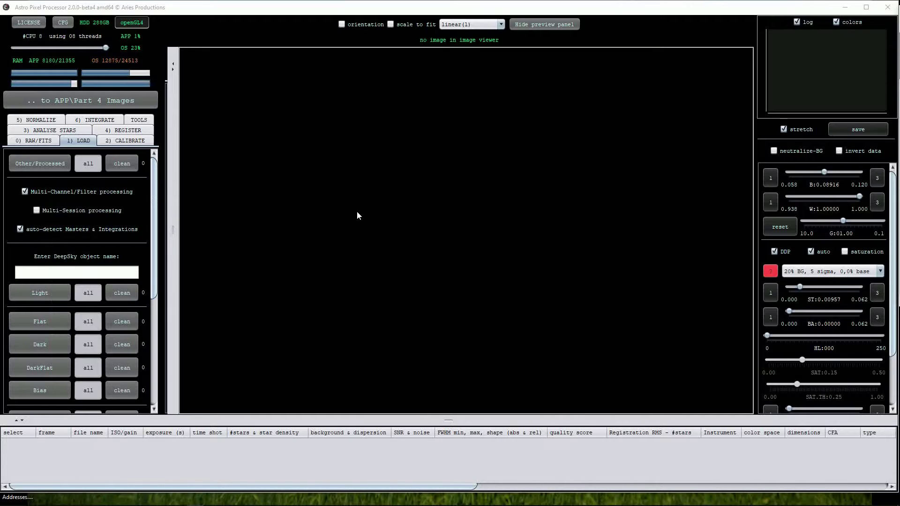
- Load the eight M20 light frames from Part 4 Images, assigning channels from the FILTER header
{"action": "left_click", "coordinate": [57, 295]}
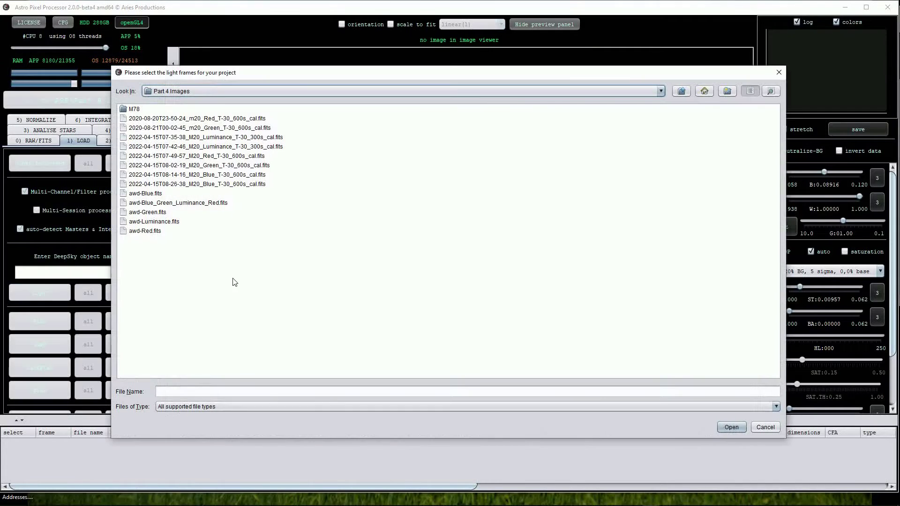
{"action": "left_click", "coordinate": [172, 119]}
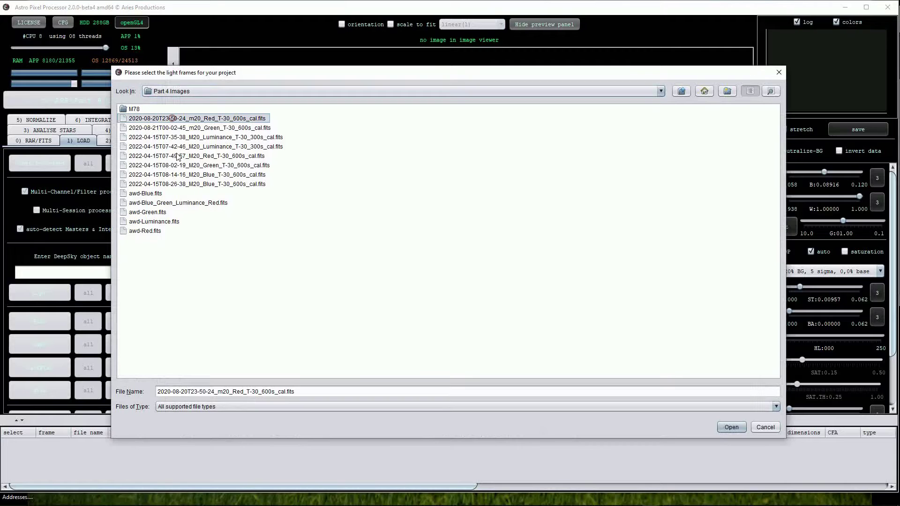
{"action": "left_click", "coordinate": [183, 185], "text": "shift"}
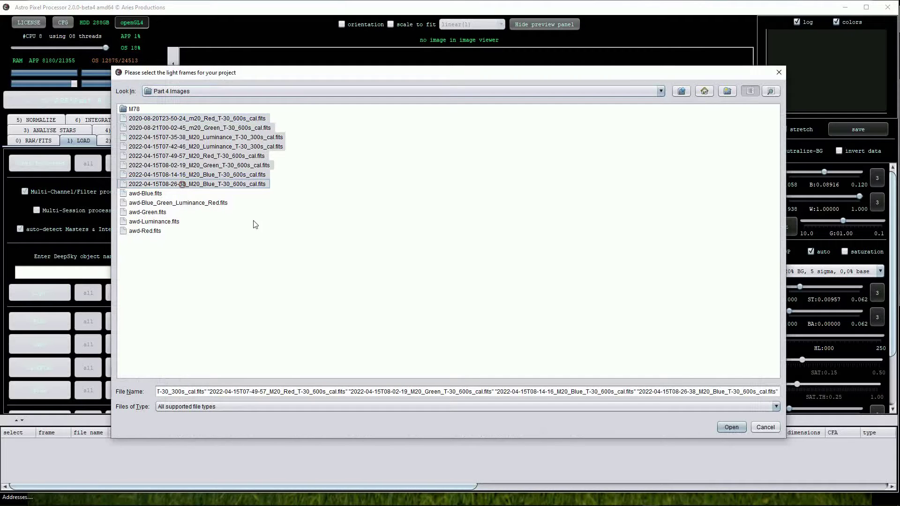
{"action": "left_click", "coordinate": [726, 427]}
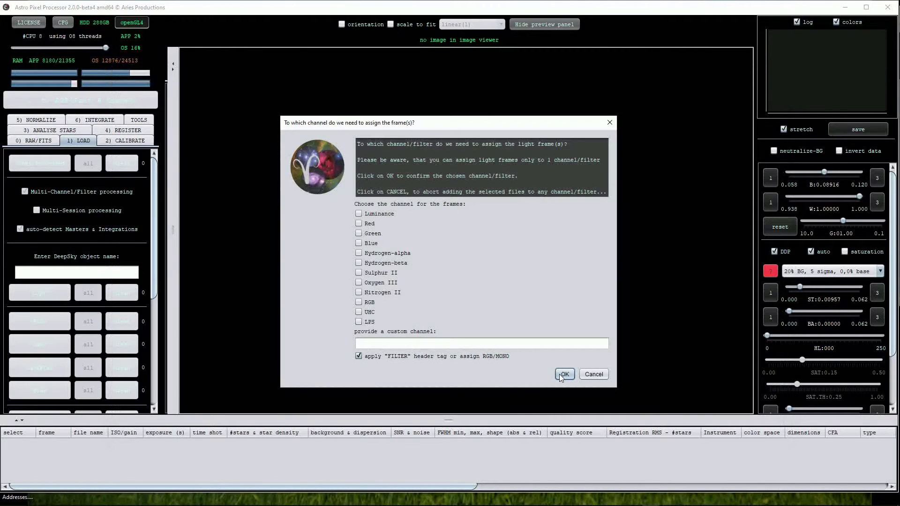
{"action": "left_click", "coordinate": [559, 374]}
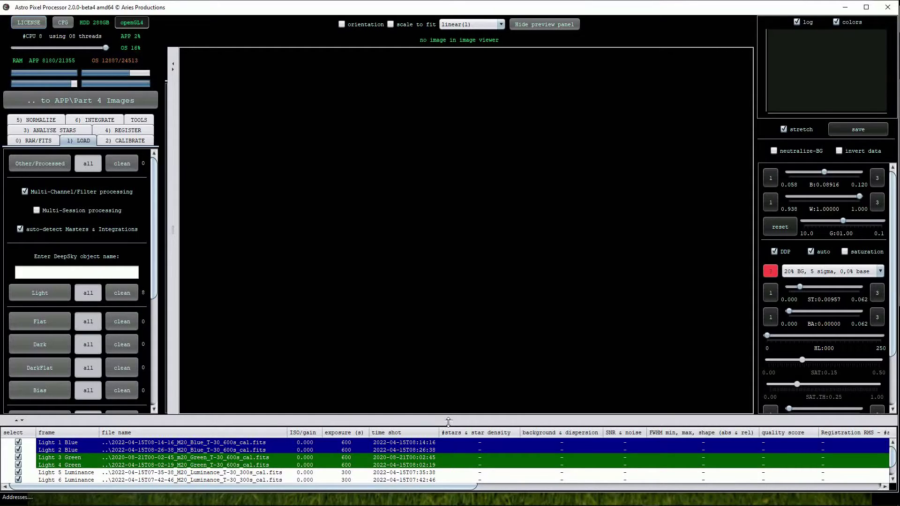
- Resize the frame list so all eight loaded frames are visible
{"action": "left_click_drag", "start_coordinate": [447, 422], "coordinate": [451, 393]}
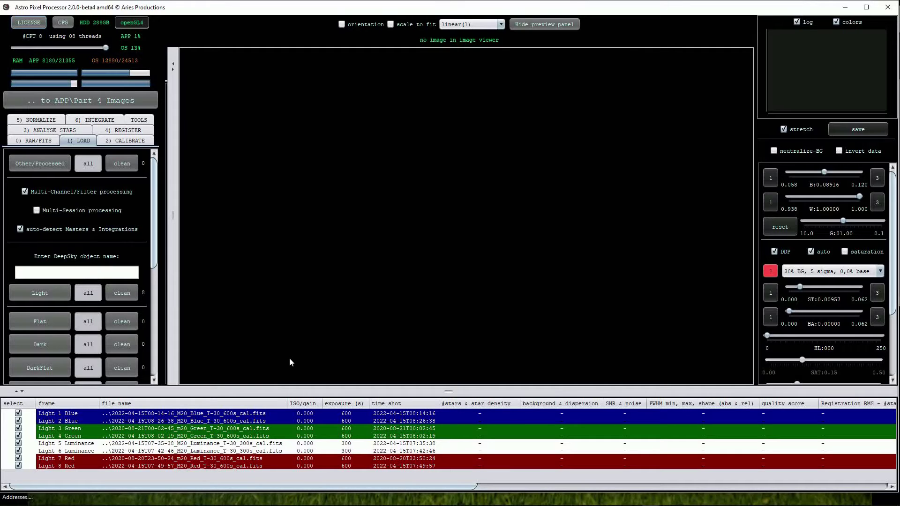
{"action": "left_click_drag", "start_coordinate": [447, 391], "coordinate": [449, 404]}
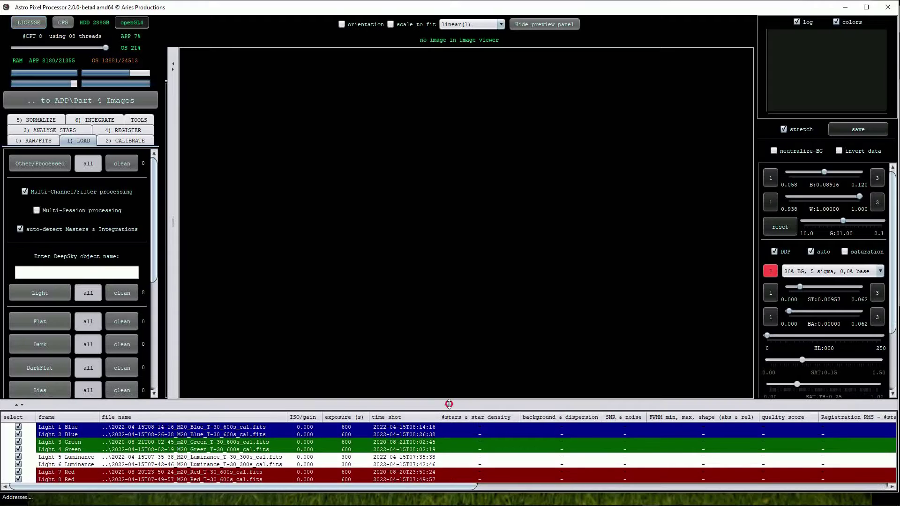
{"action": "left_click", "coordinate": [101, 120]}
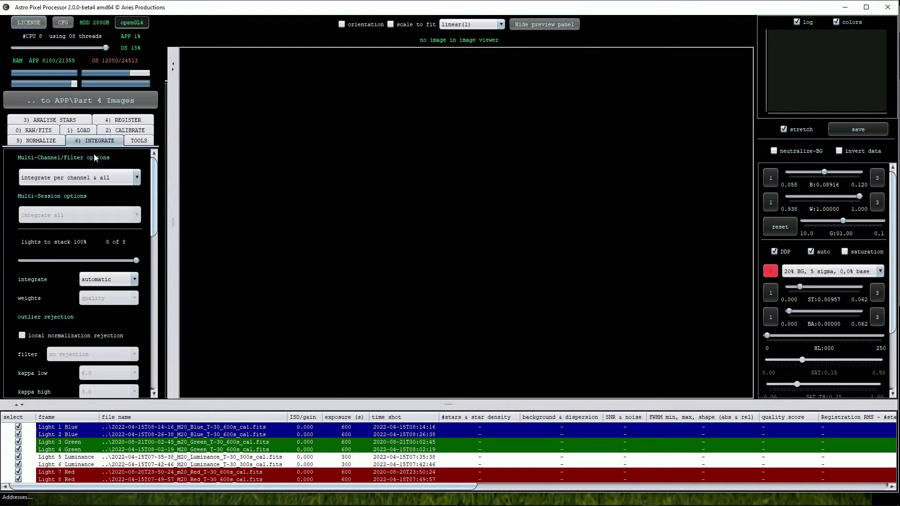
- Set multi-channel integration to 'integrate per channel' and preview the Light 5 Luminance frame
{"action": "left_click", "coordinate": [136, 179]}
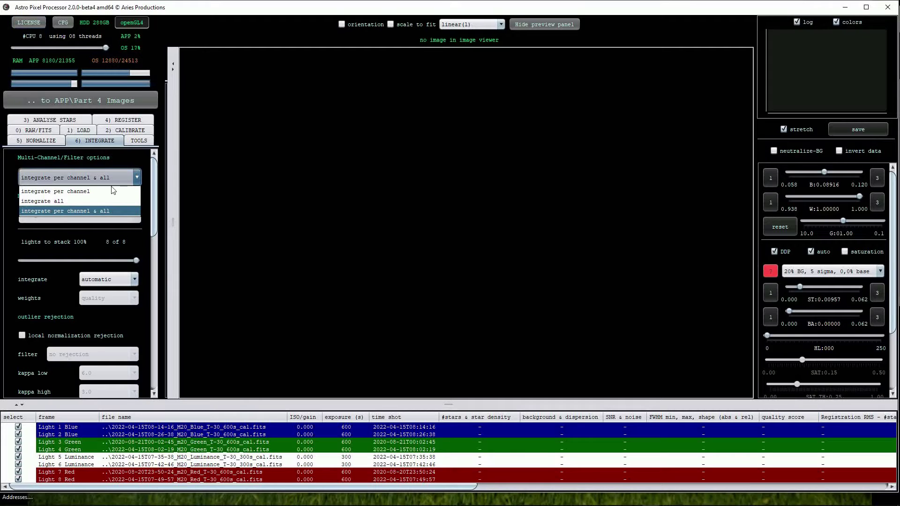
{"action": "left_click", "coordinate": [98, 192]}
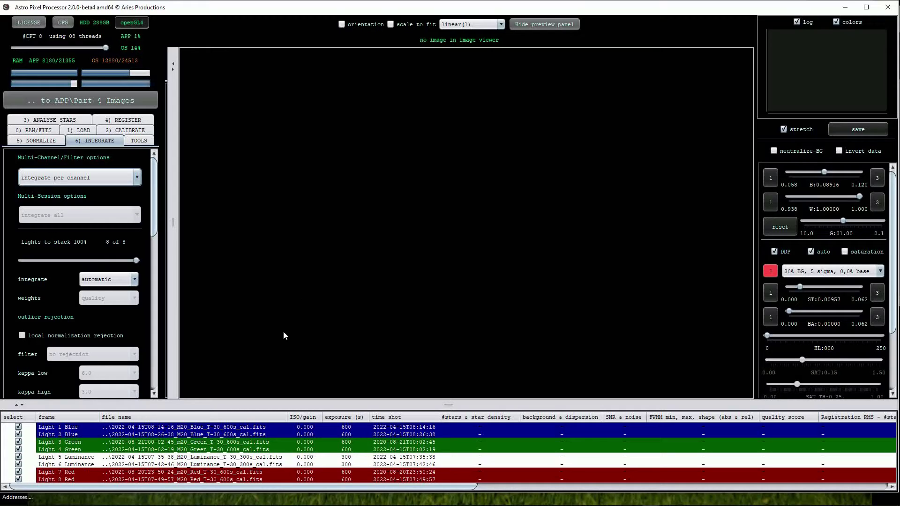
{"action": "left_click", "coordinate": [220, 458]}
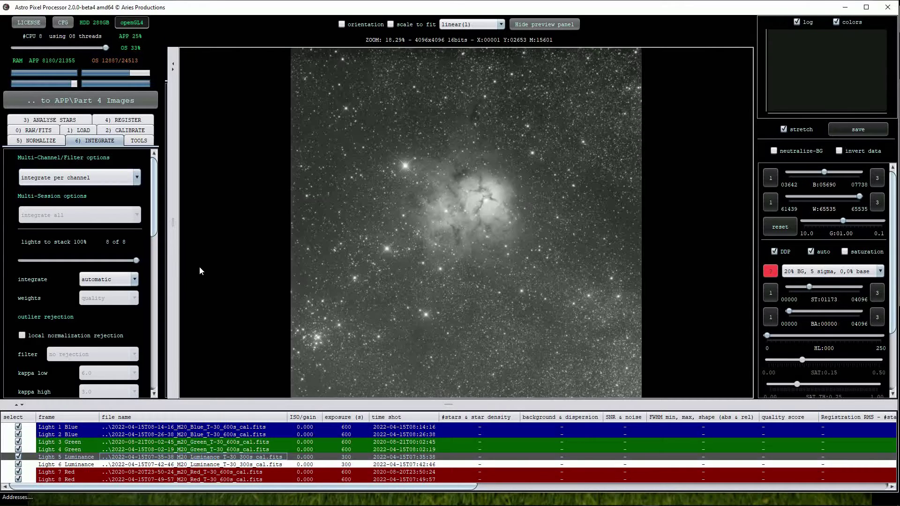
- Expand and widen the Luminance frame's FITS header panel, scroll through it, then collapse it
{"action": "left_click_drag", "start_coordinate": [173, 222], "coordinate": [321, 220]}
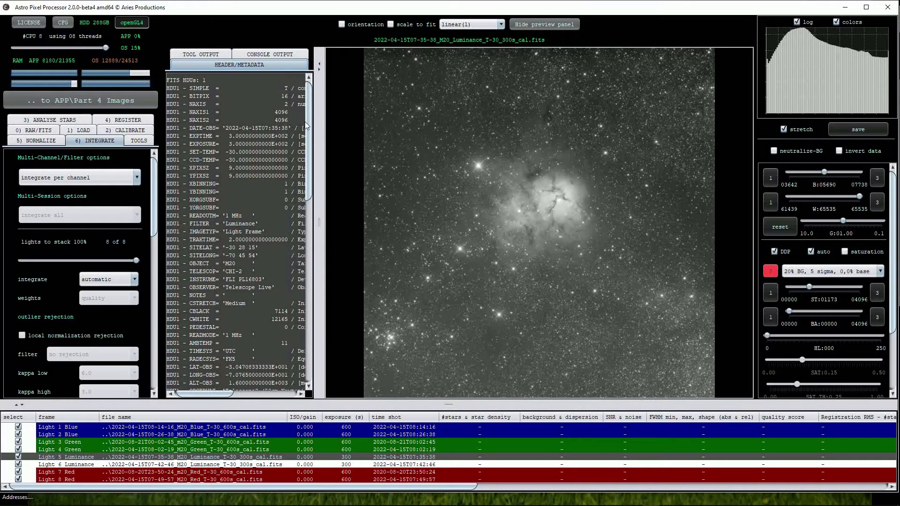
{"action": "left_click_drag", "start_coordinate": [319, 218], "coordinate": [427, 227]}
{"action": "scroll", "coordinate": [416, 273], "scroll_direction": "down", "scroll_amount": 10}
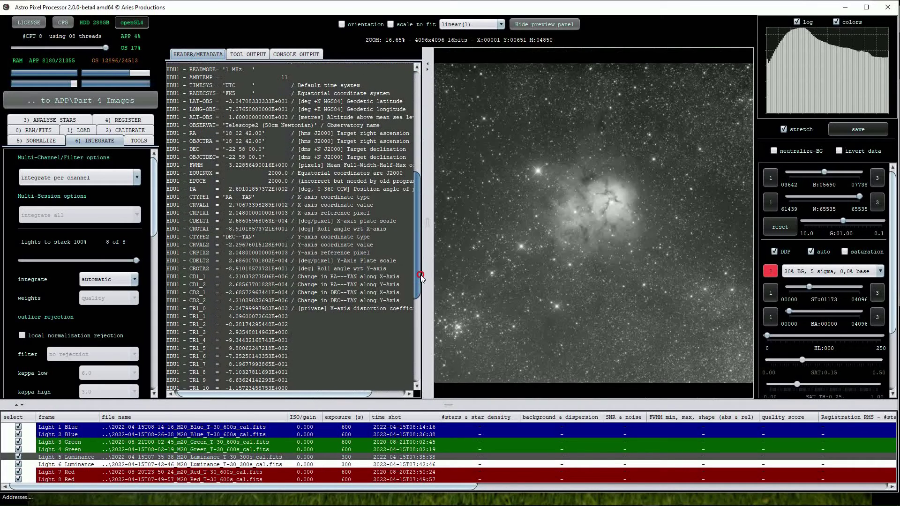
{"action": "left_click_drag", "start_coordinate": [427, 224], "coordinate": [165, 385]}
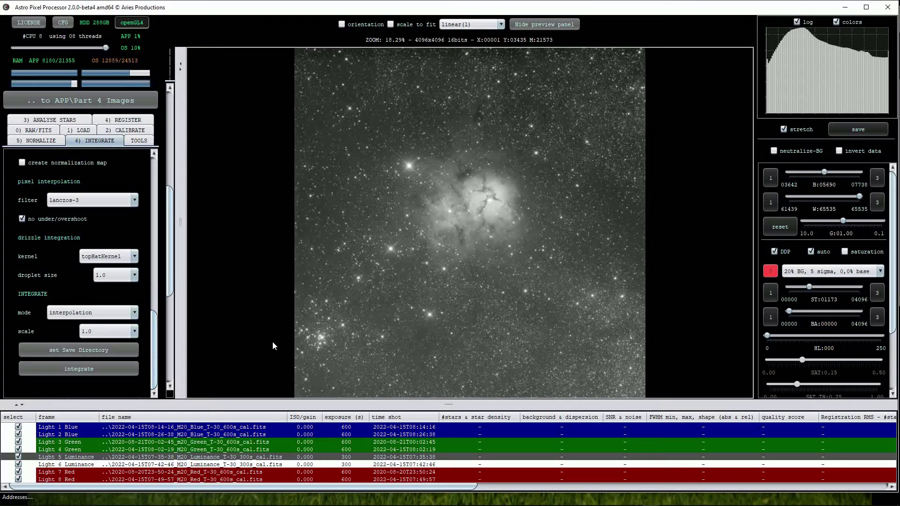
- Integrate with object name M20, producing M20-Blue, M20-Green, M20-Luminance and M20-Red masters
{"action": "left_click", "coordinate": [67, 369]}
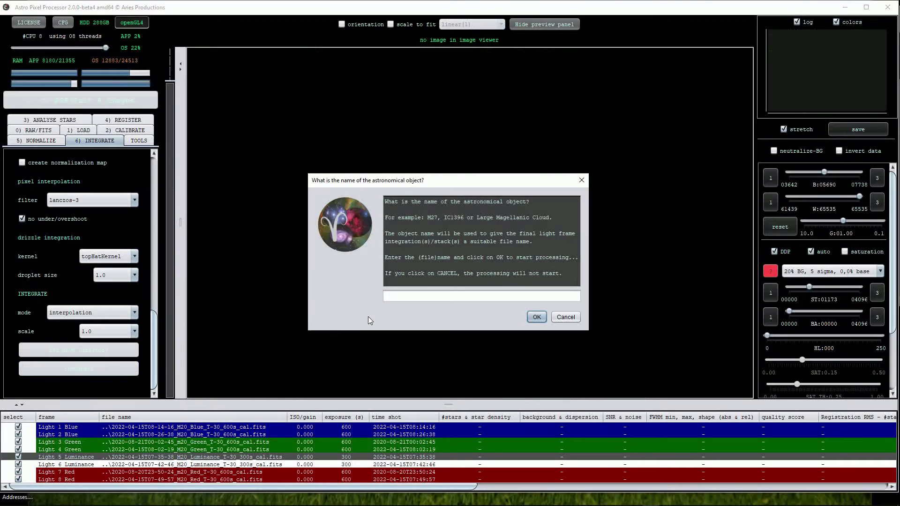
{"action": "type", "text": "M20"}
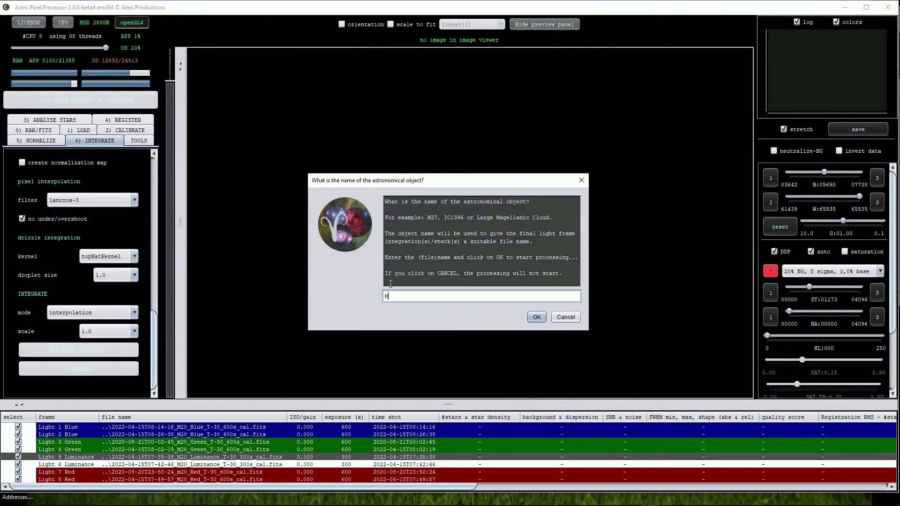
{"action": "left_click", "coordinate": [536, 317]}
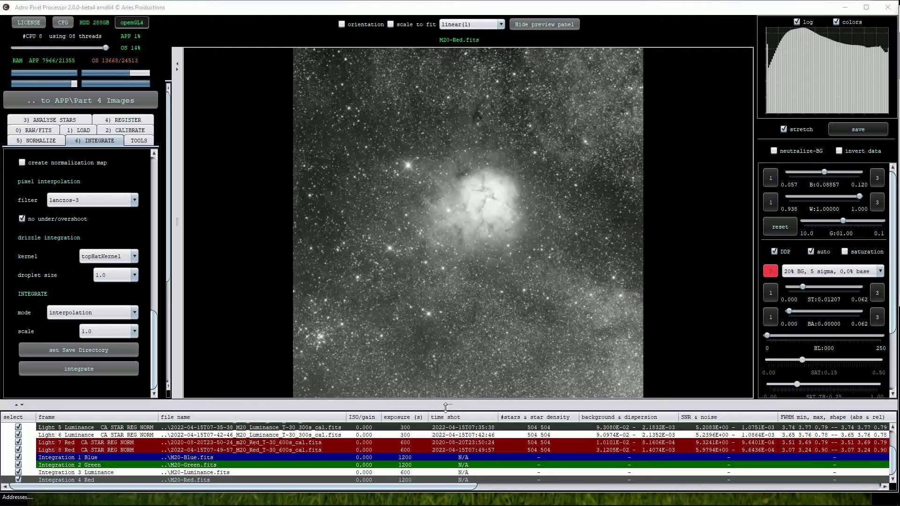
{"action": "left_click_drag", "start_coordinate": [445, 407], "coordinate": [398, 355]}
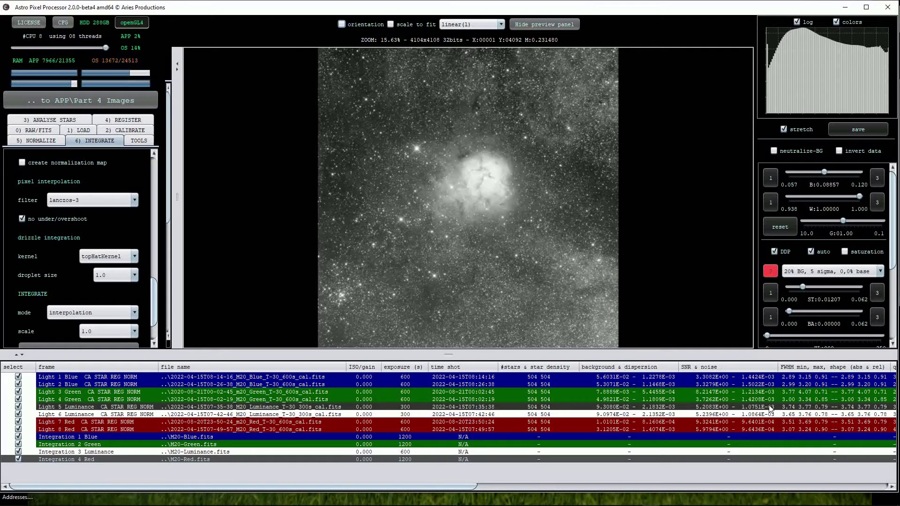
- Preview the Integration 3 Luminance, 2 Green, 1 Blue and 4 Red masters in turn
{"action": "left_click", "coordinate": [84, 453]}
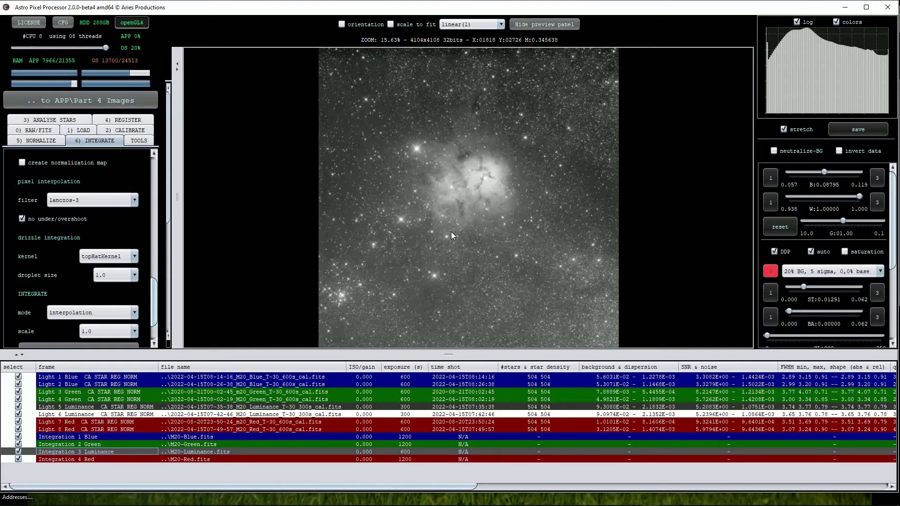
{"action": "left_click", "coordinate": [100, 443]}
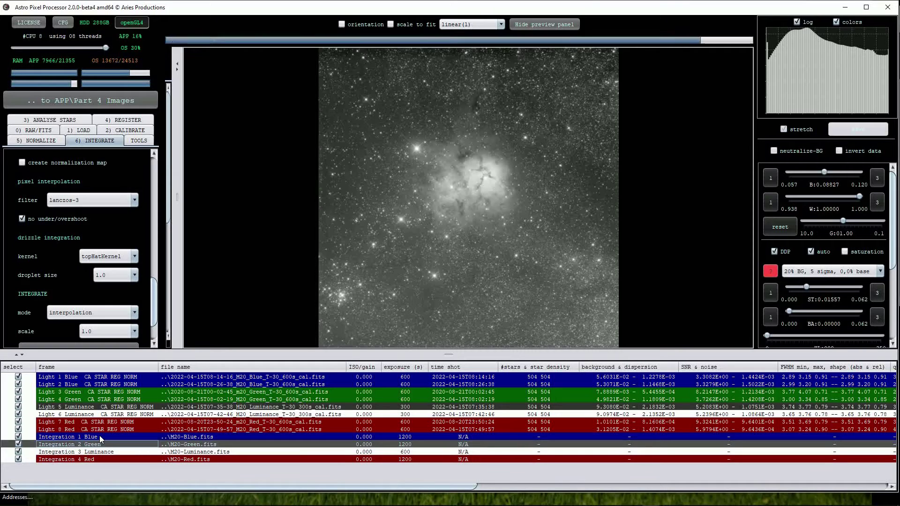
{"action": "left_click", "coordinate": [100, 437]}
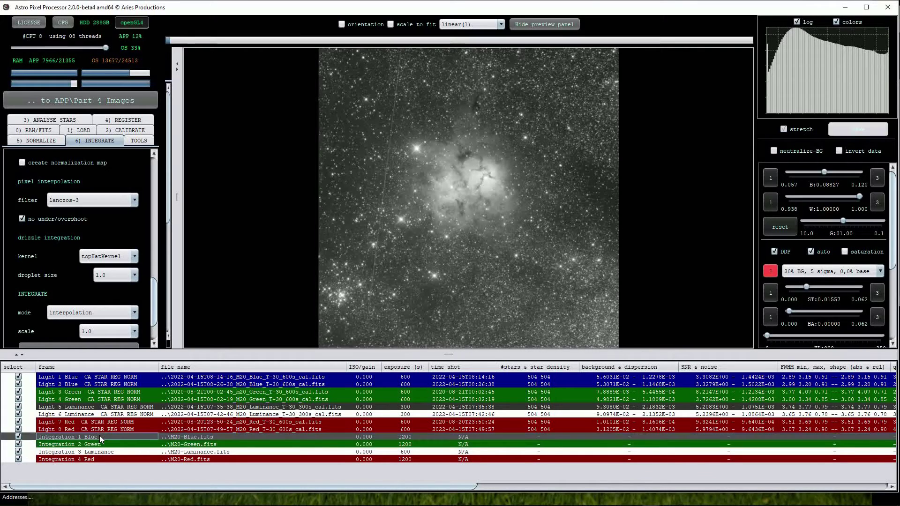
{"action": "left_click", "coordinate": [94, 459]}
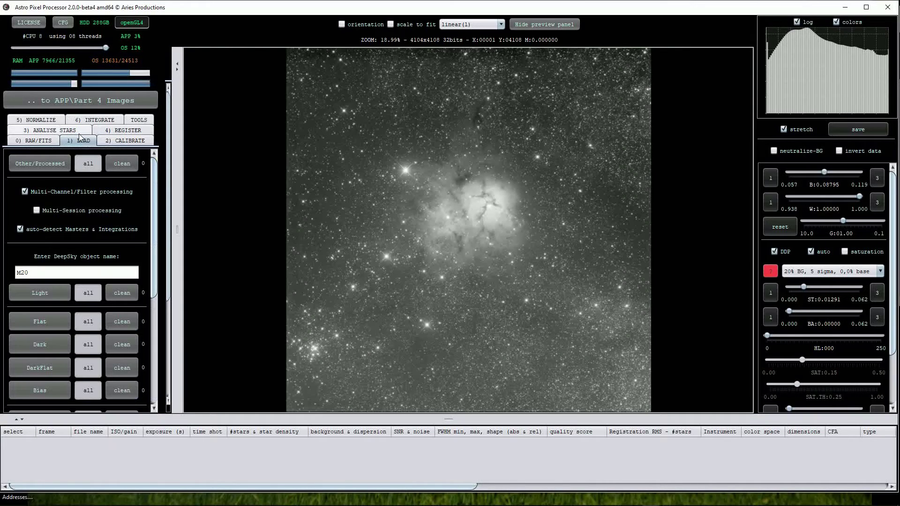
- Reload the eight M20 light frames with channels assigned from the FILTER header
{"action": "left_click", "coordinate": [30, 294]}
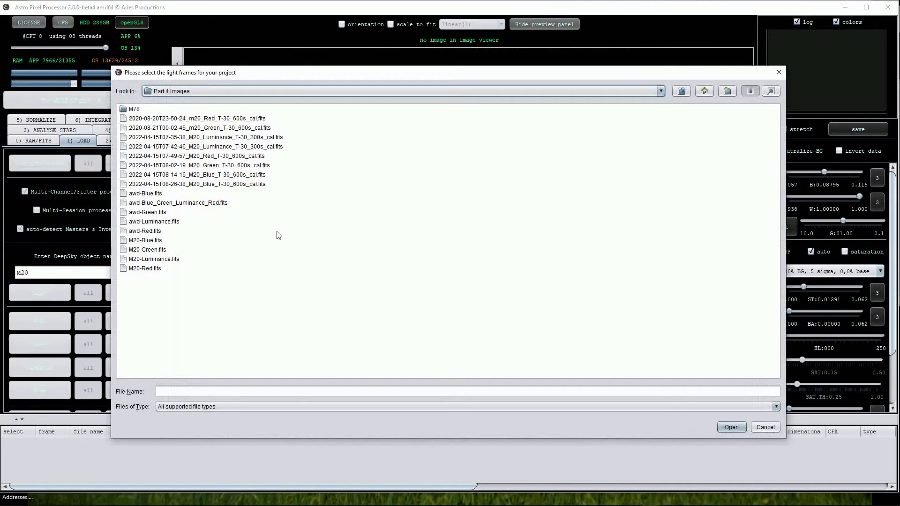
{"action": "left_click", "coordinate": [142, 120]}
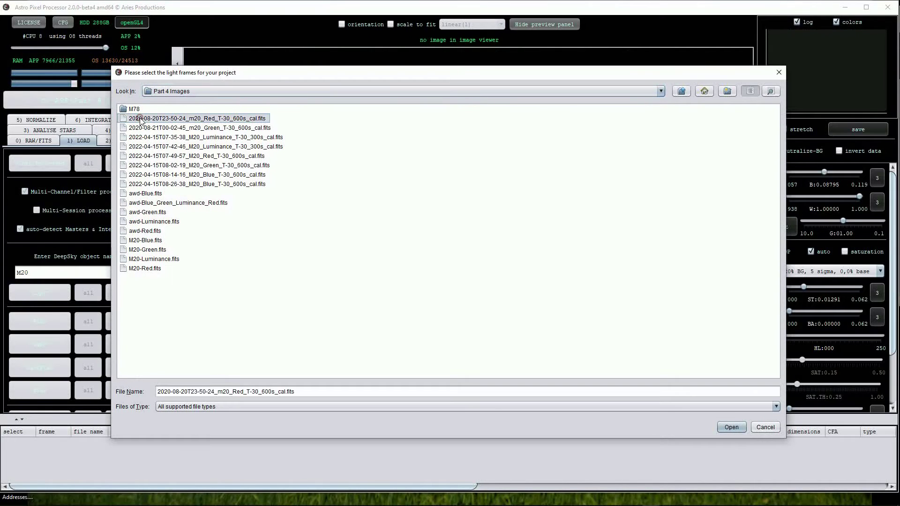
{"action": "left_click", "coordinate": [148, 186], "text": "shift"}
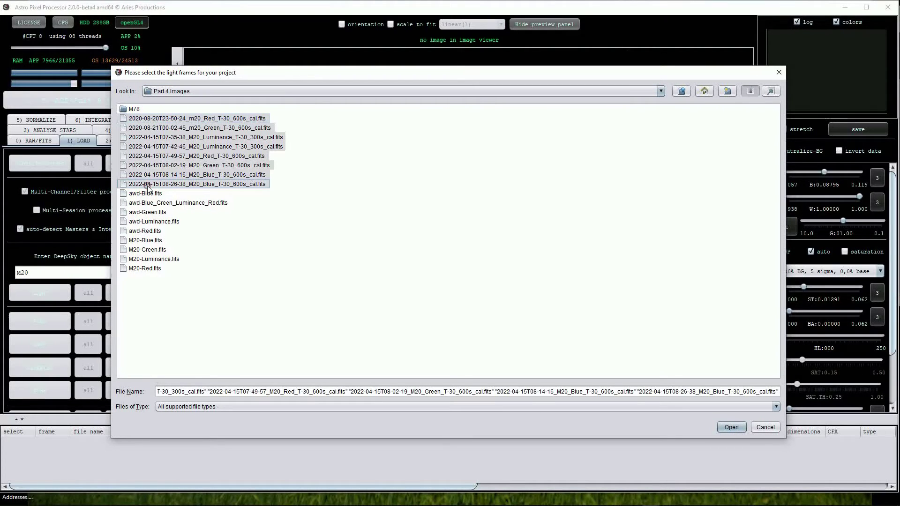
{"action": "left_click", "coordinate": [727, 427]}
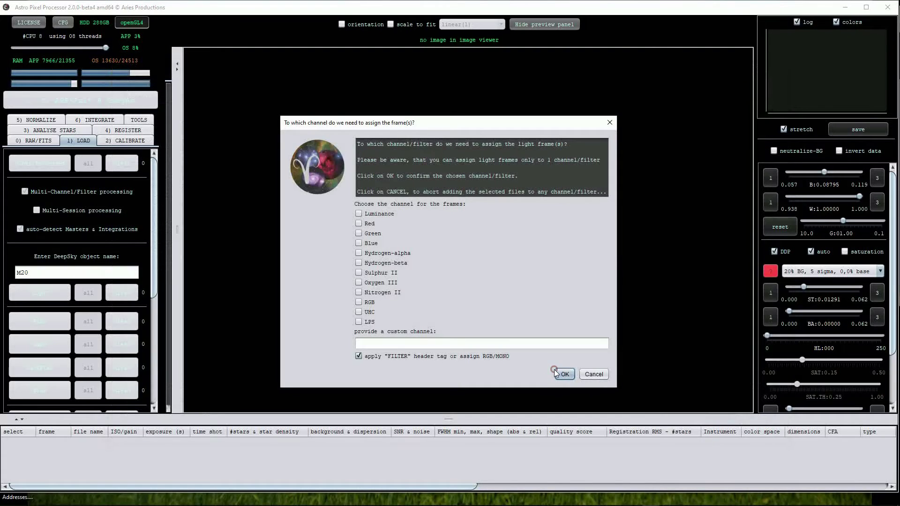
{"action": "left_click", "coordinate": [563, 375]}
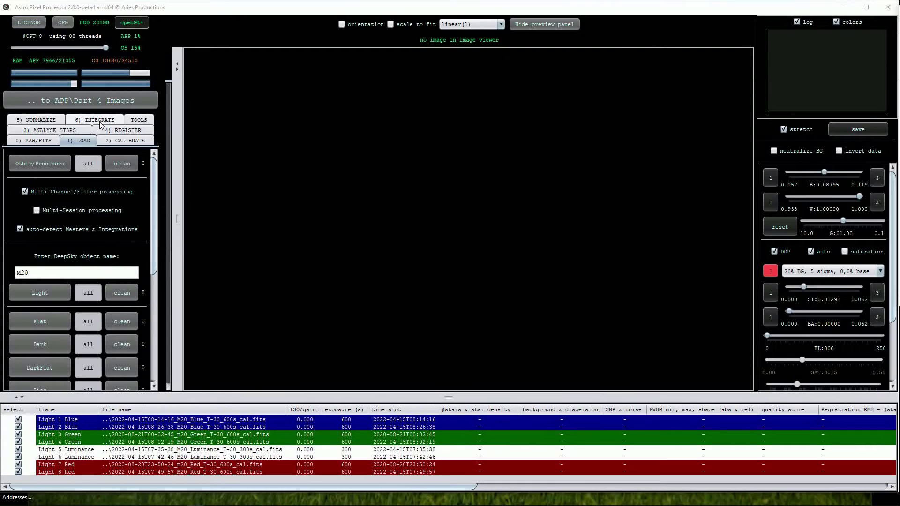
- Set multi-channel integration to 'integrate all'
{"action": "left_click", "coordinate": [99, 120]}
{"action": "left_click", "coordinate": [136, 178]}
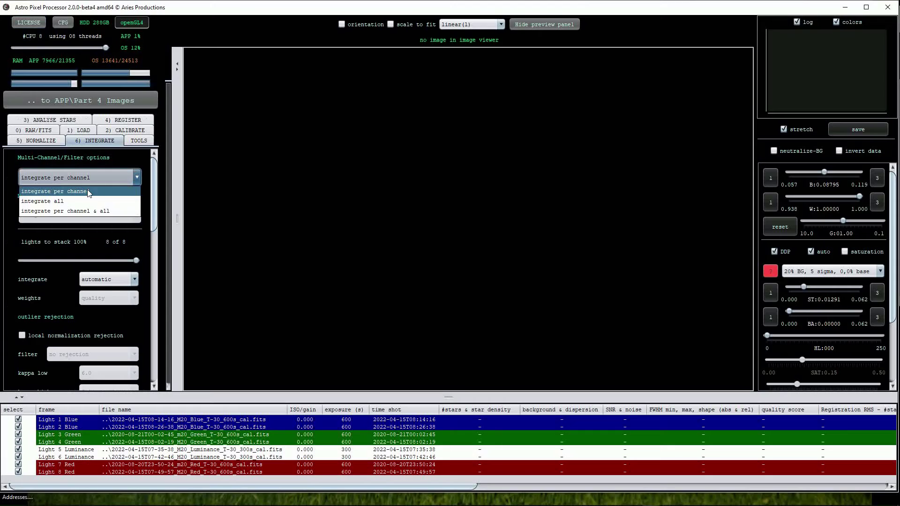
{"action": "left_click", "coordinate": [77, 198]}
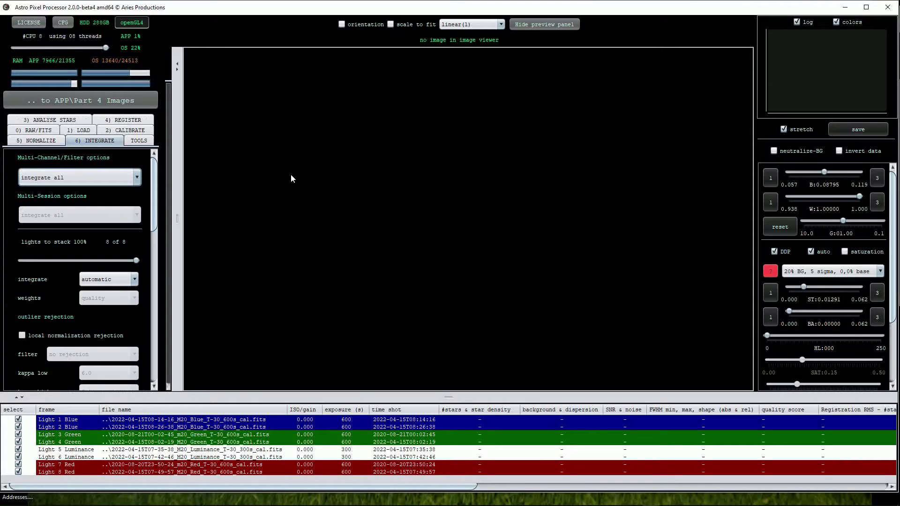
- Integrate all eight frames as M20 into the combined M20-Blue_Green_Luminance_Red master
{"action": "left_click_drag", "start_coordinate": [153, 223], "coordinate": [159, 381]}
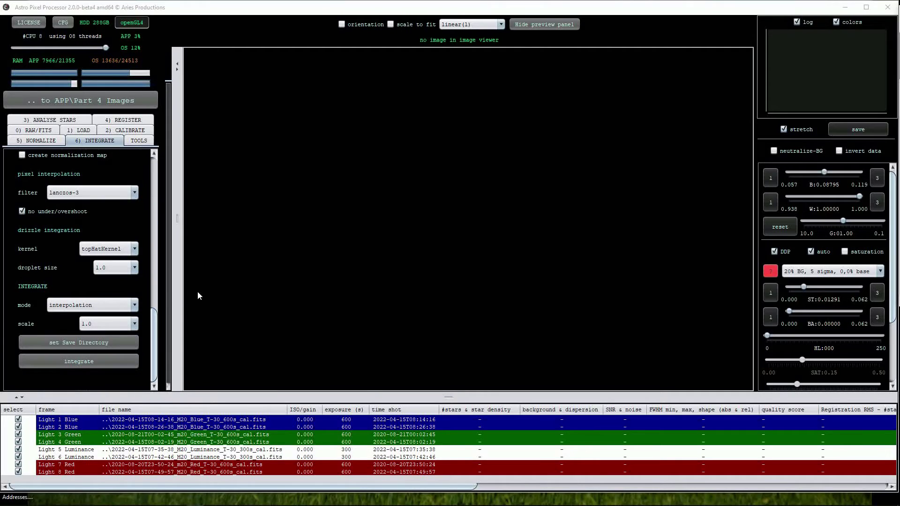
{"action": "left_click", "coordinate": [86, 361]}
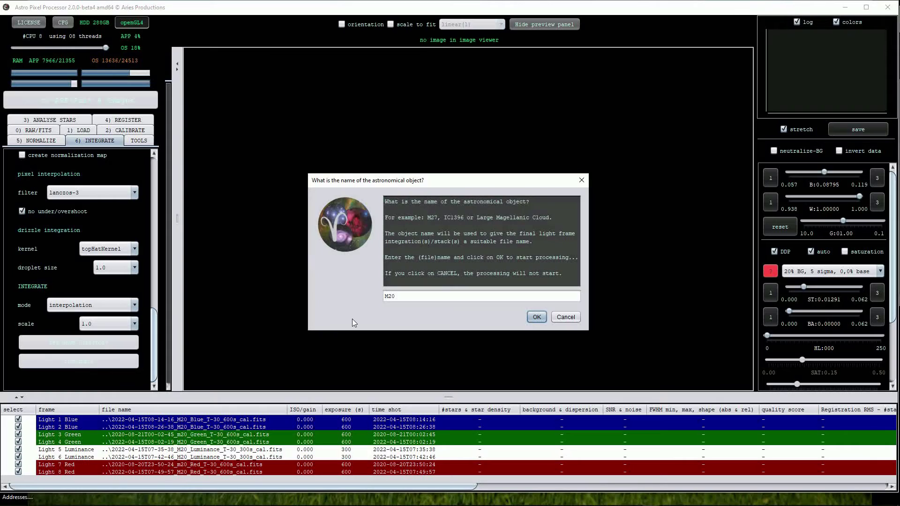
{"action": "left_click", "coordinate": [535, 317]}
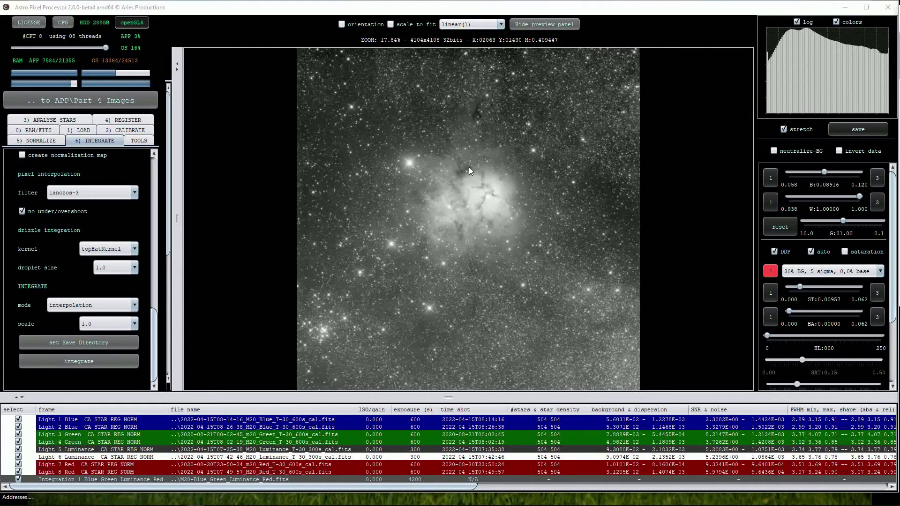
- Zoom to 34% on the M20 nebula and pan across it
{"action": "left_click", "coordinate": [457, 257]}
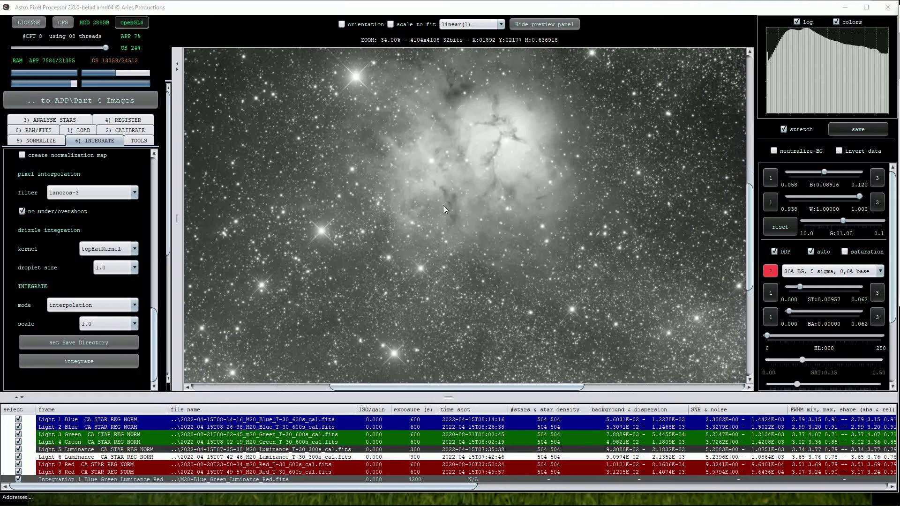
{"action": "left_click_drag", "start_coordinate": [480, 195], "coordinate": [479, 260]}
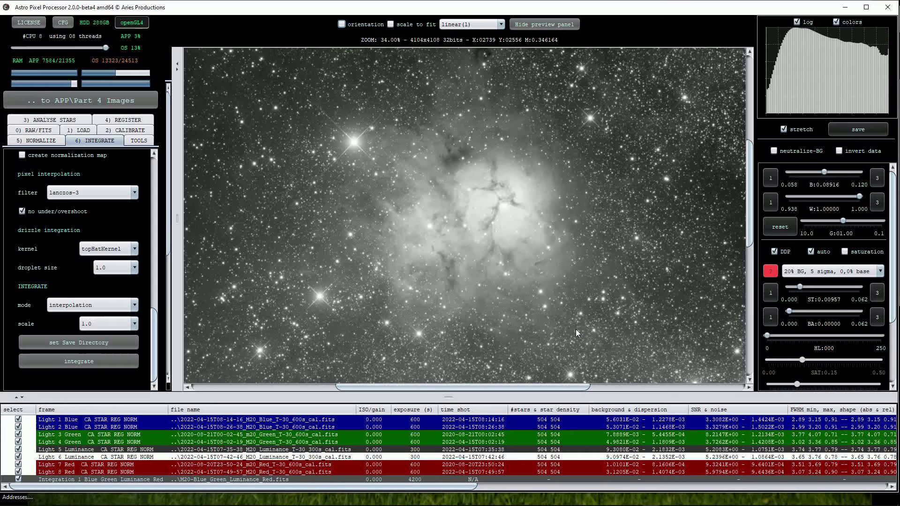
- Select all M20 frames in the file list and remove them
{"action": "left_click", "coordinate": [401, 366]}
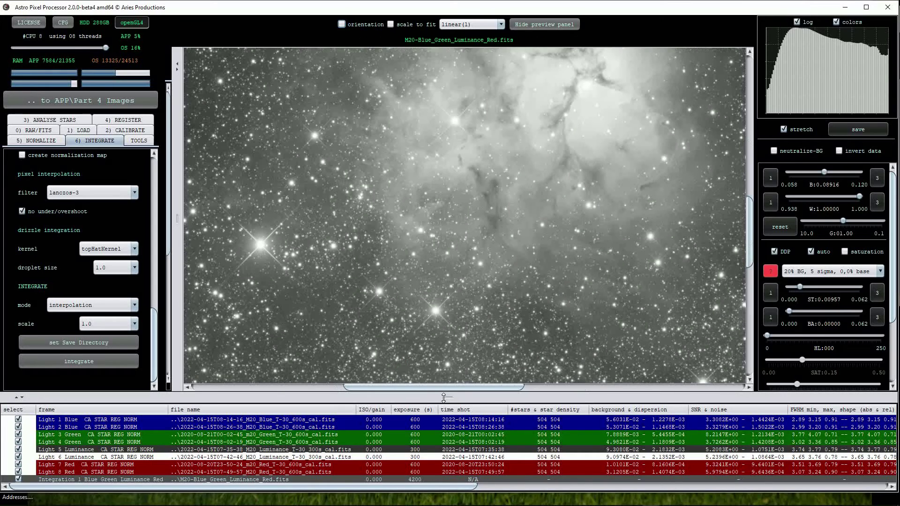
{"action": "left_click_drag", "start_coordinate": [446, 399], "coordinate": [447, 328]}
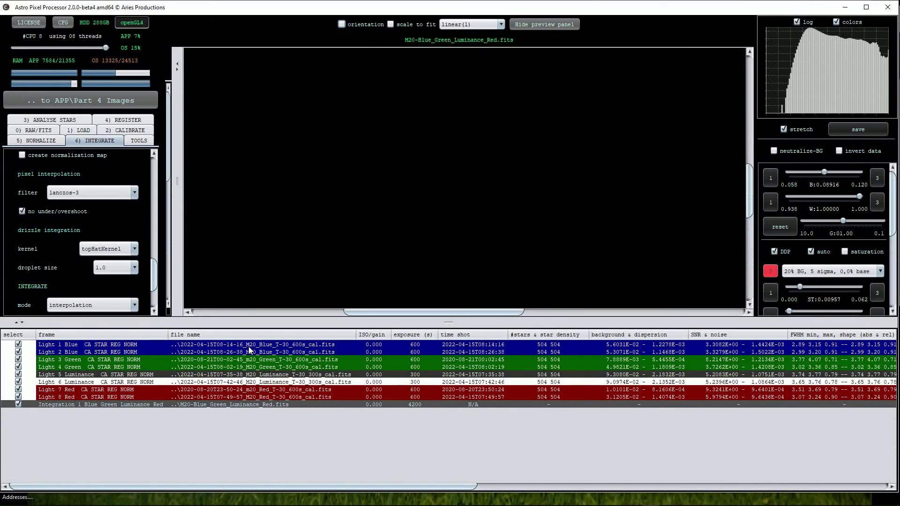
{"action": "double_click", "coordinate": [250, 346]}
{"action": "left_click", "coordinate": [260, 404], "text": "shift"}
{"action": "right_click", "coordinate": [259, 404]}
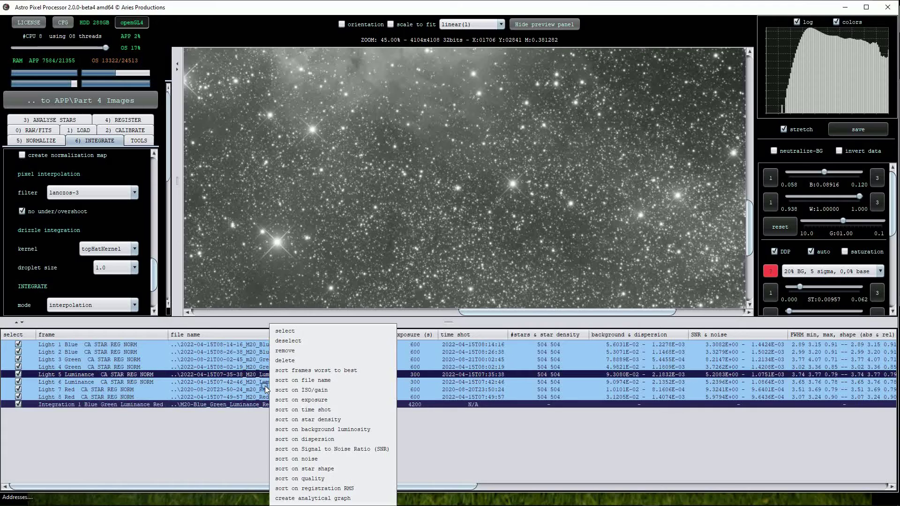
{"action": "left_click", "coordinate": [277, 350]}
{"action": "scroll", "coordinate": [142, 192], "scroll_direction": "up", "scroll_amount": 10}
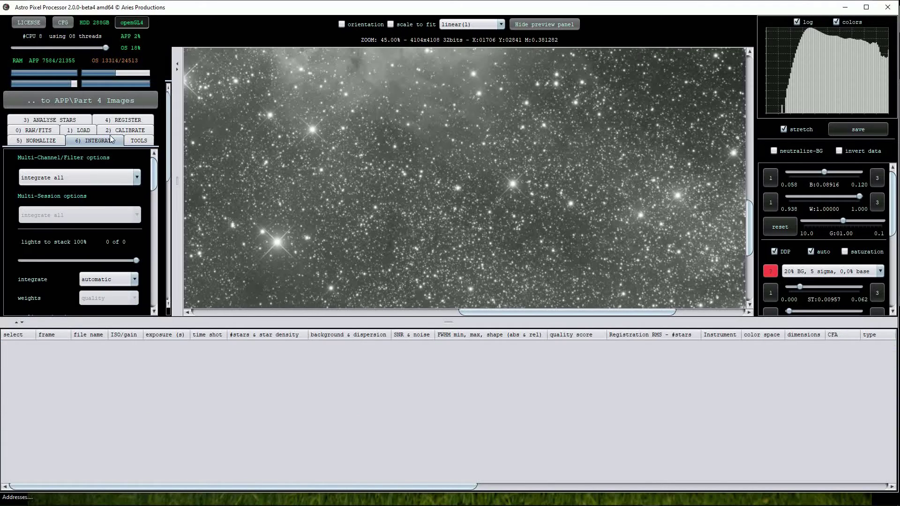
- Load the eleven M78 light frames from the M78 folder, assigning channels from the FILTER header
{"action": "left_click", "coordinate": [90, 131]}
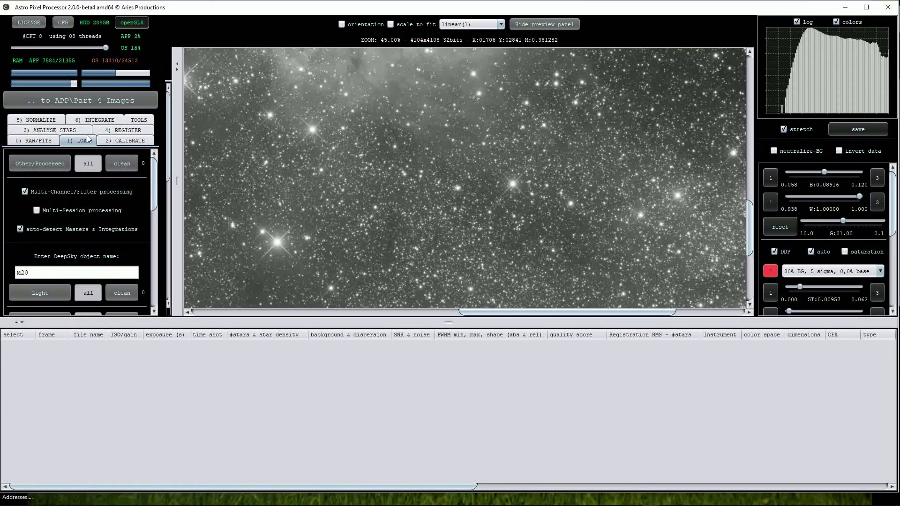
{"action": "left_click", "coordinate": [46, 290]}
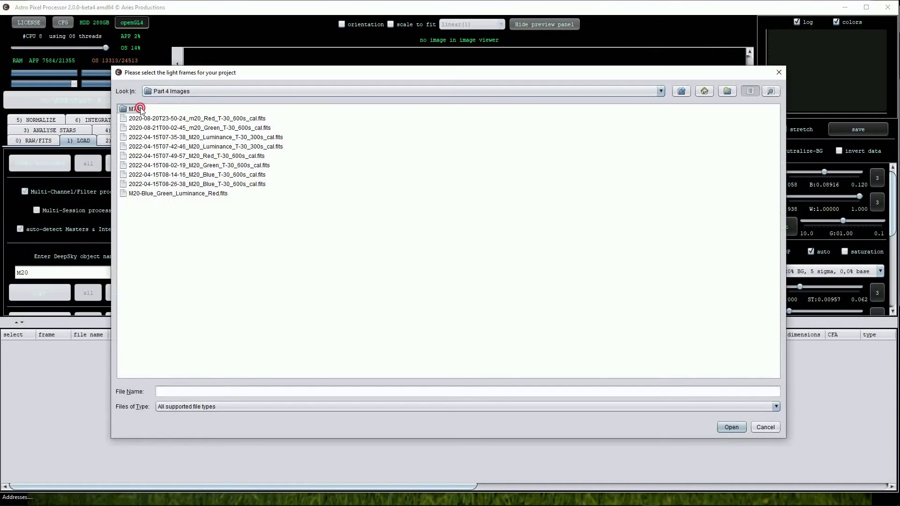
{"action": "double_click", "coordinate": [136, 110]}
{"action": "left_click", "coordinate": [148, 110]}
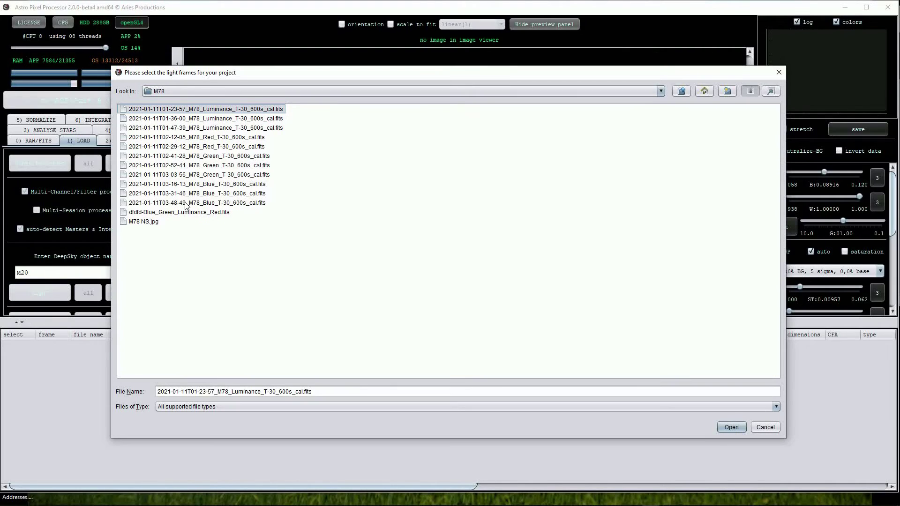
{"action": "left_click", "coordinate": [185, 203], "text": "shift"}
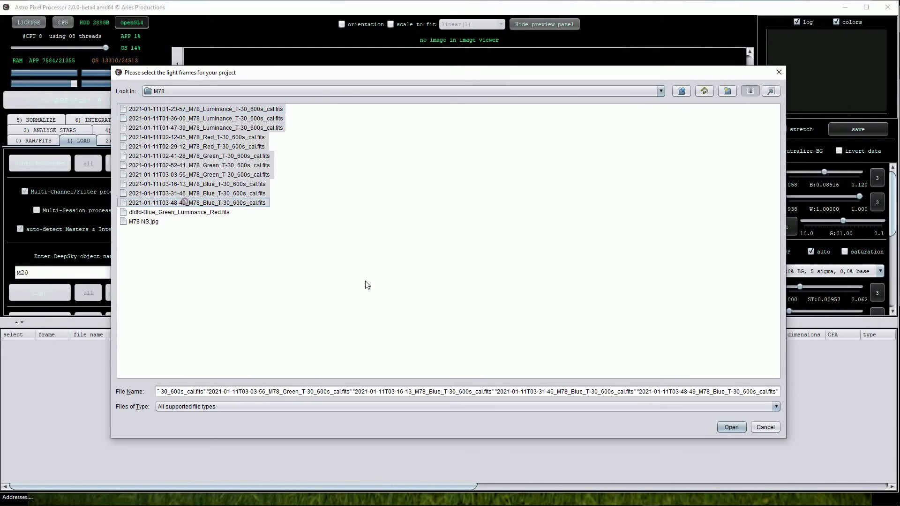
{"action": "left_click", "coordinate": [731, 427]}
{"action": "left_click", "coordinate": [570, 373]}
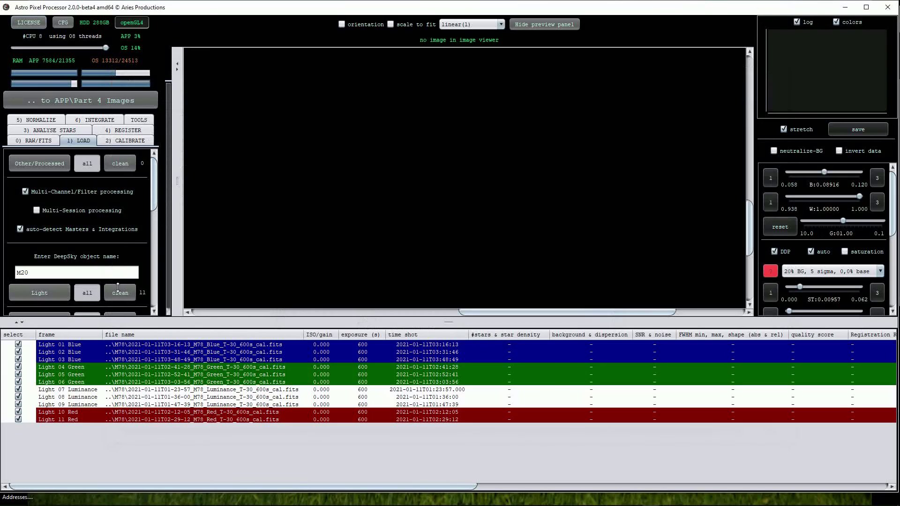
- Start replacing the M20 object name and display the Light 07 Luminance M78 frame
{"action": "double_click", "coordinate": [31, 268]}
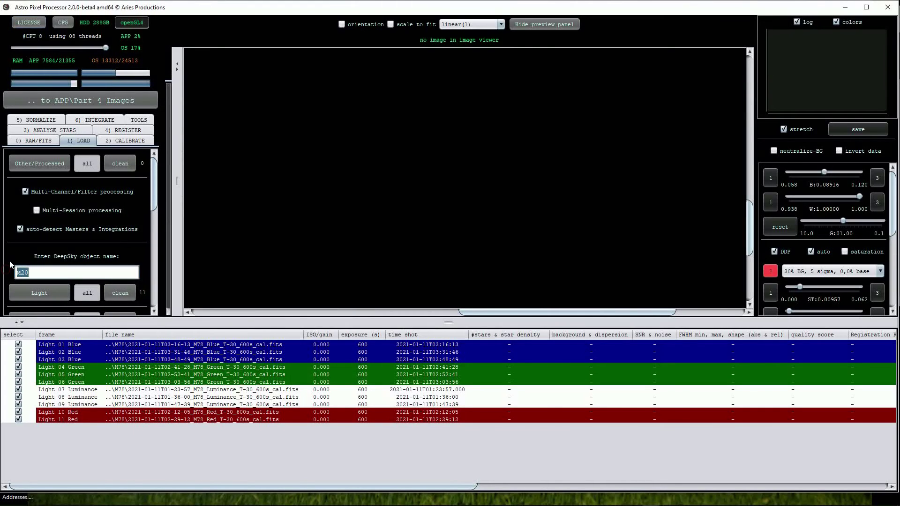
{"action": "type", "text": "M78"}
{"action": "left_click", "coordinate": [82, 391]}
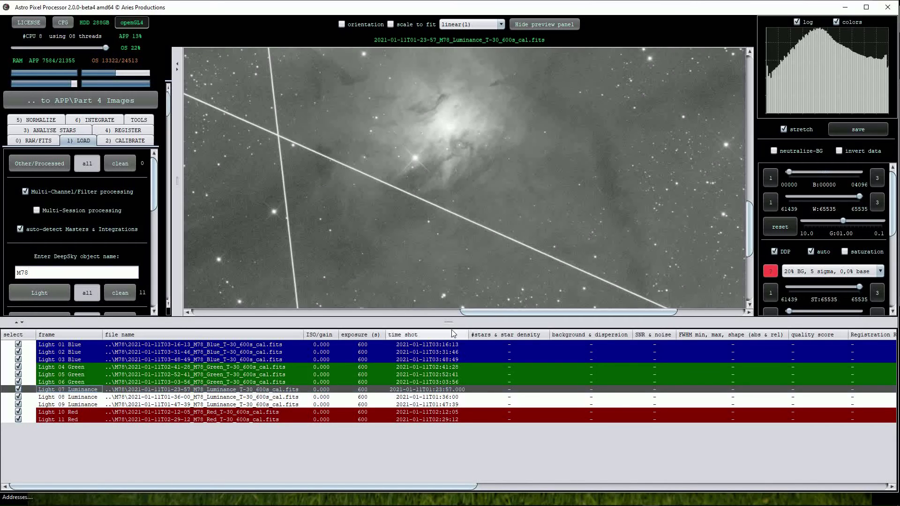
- Enlarge the preview and stretch it with the '15% BG, 5 sigma, 0,0% base' DDP preset
{"action": "left_click_drag", "start_coordinate": [445, 322], "coordinate": [458, 415]}
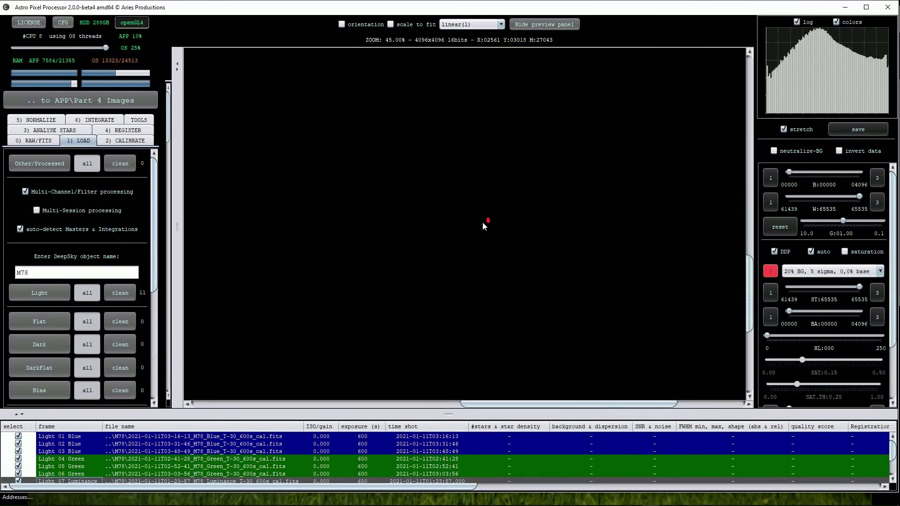
{"action": "scroll", "coordinate": [474, 268], "scroll_direction": "down", "scroll_amount": 3}
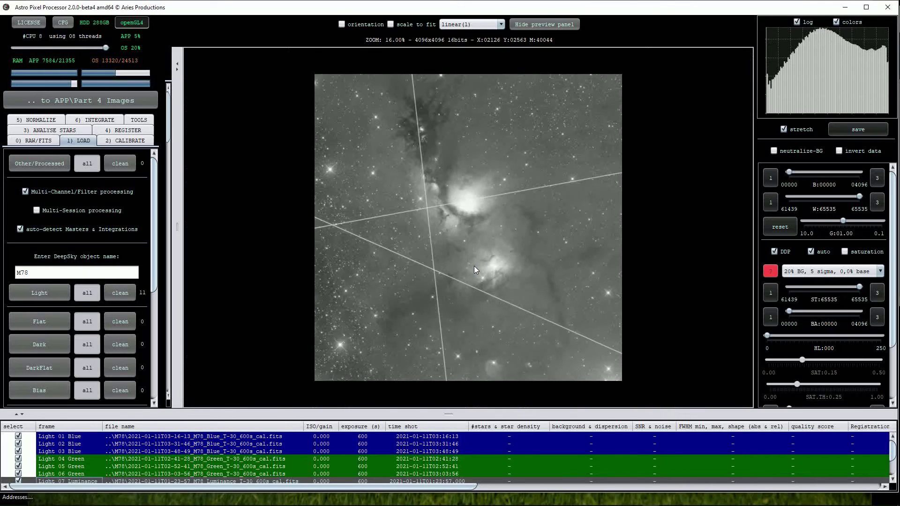
{"action": "scroll", "coordinate": [475, 266], "scroll_direction": "up", "scroll_amount": 1}
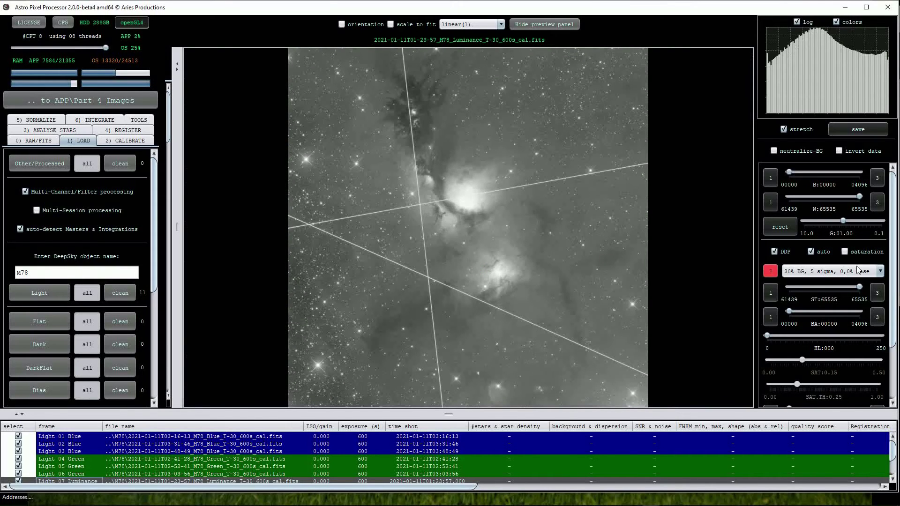
{"action": "left_click", "coordinate": [881, 271]}
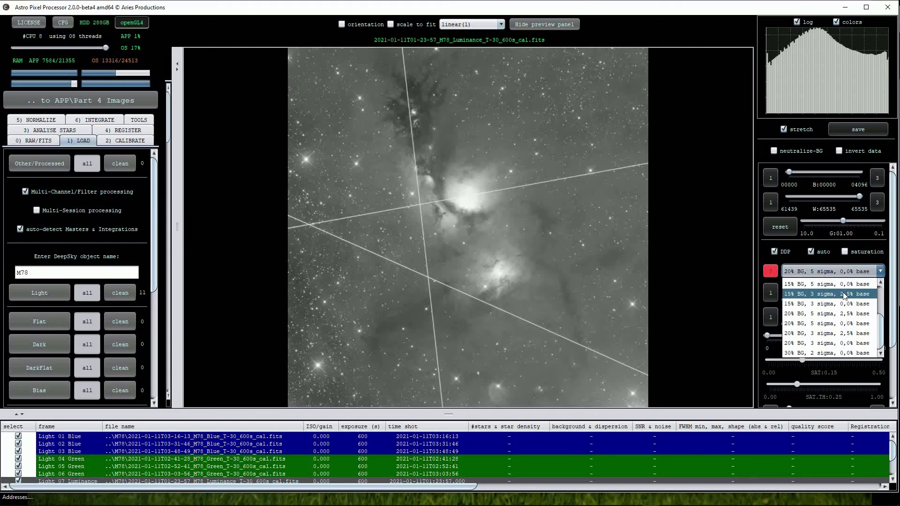
{"action": "left_click", "coordinate": [827, 285]}
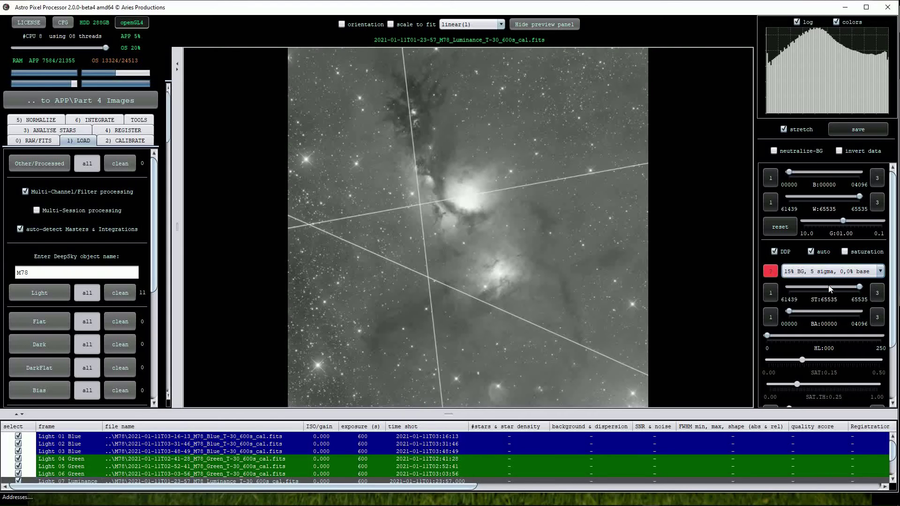
{"action": "left_click", "coordinate": [880, 272]}
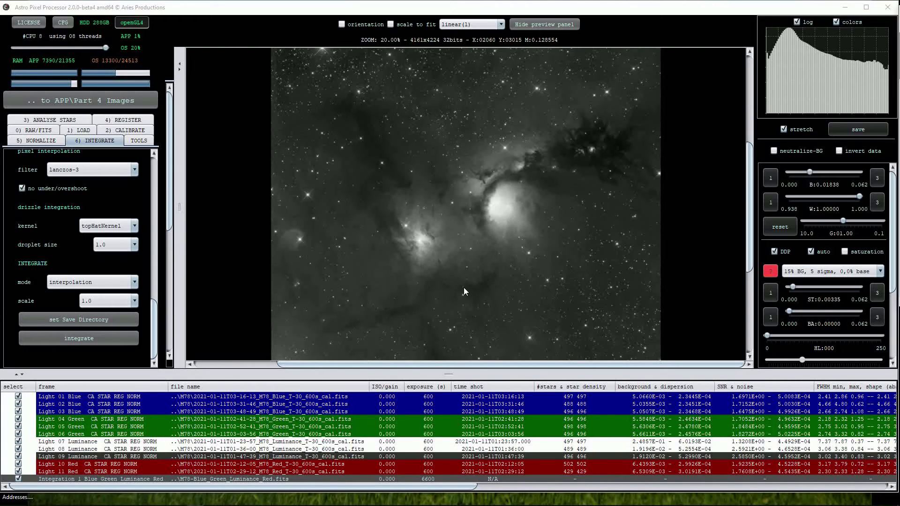
- Enlarge the frame list to show all eleven M78 lights and the combined 6600 s integration
{"action": "scroll", "coordinate": [482, 253], "scroll_direction": "up", "scroll_amount": 1}
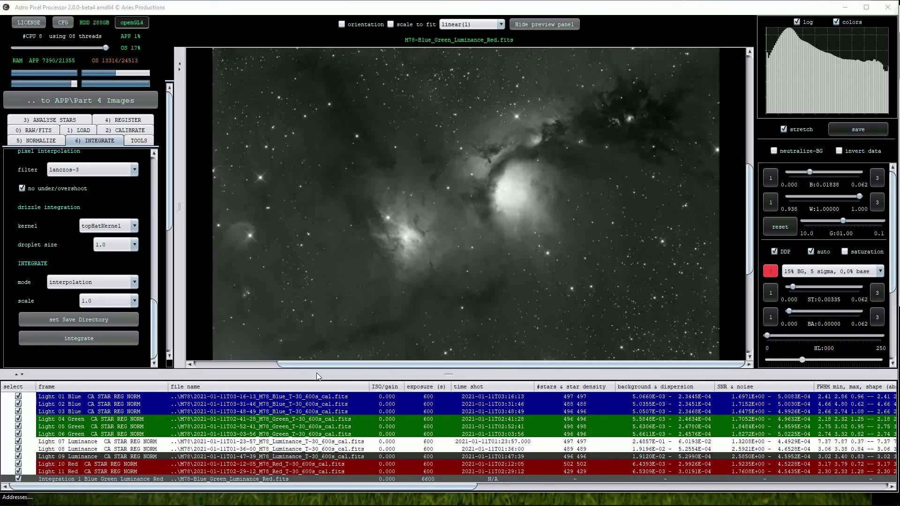
{"action": "left_click_drag", "start_coordinate": [453, 375], "coordinate": [453, 339]}
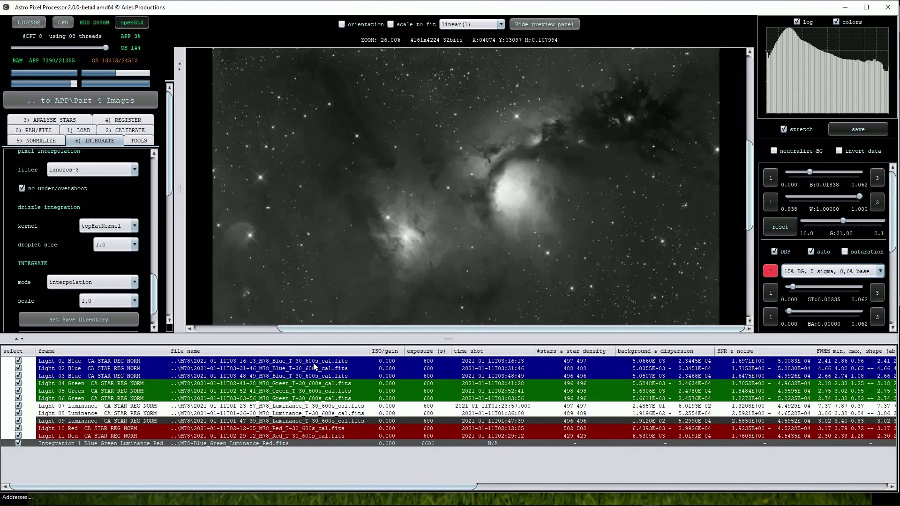
- Remove all M78 frames and the combined integration from the file list
{"action": "left_click", "coordinate": [313, 362]}
{"action": "left_click", "coordinate": [309, 443], "text": "shift"}
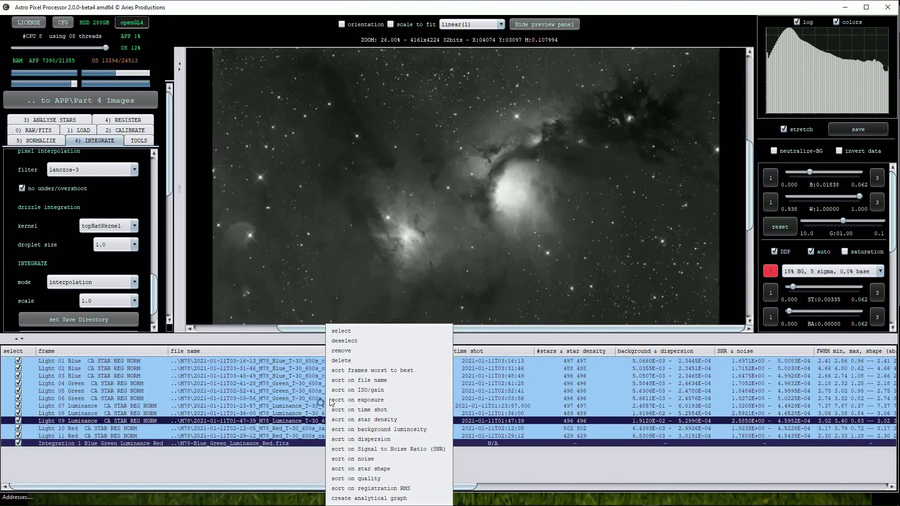
{"action": "left_click", "coordinate": [347, 350]}
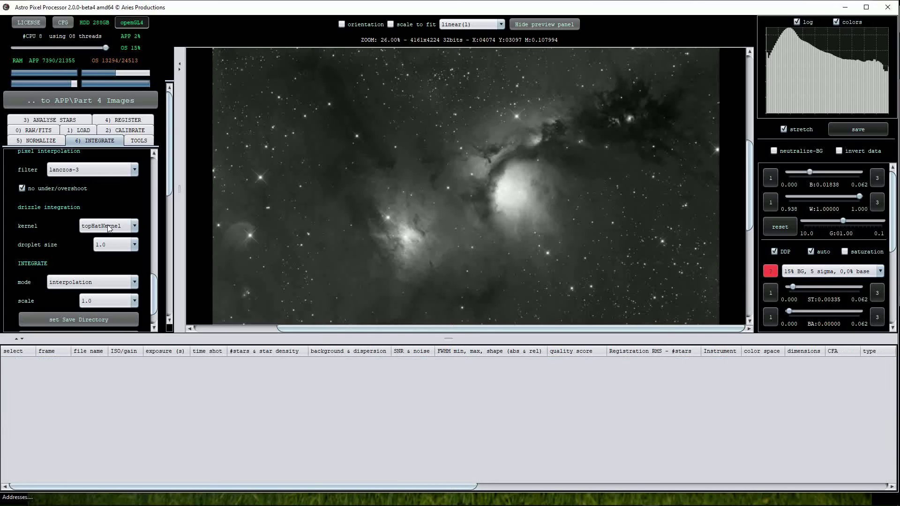
- Load the eight calibrated M20 files as lights, with channels assigned from their filter tags
{"action": "left_click", "coordinate": [79, 131]}
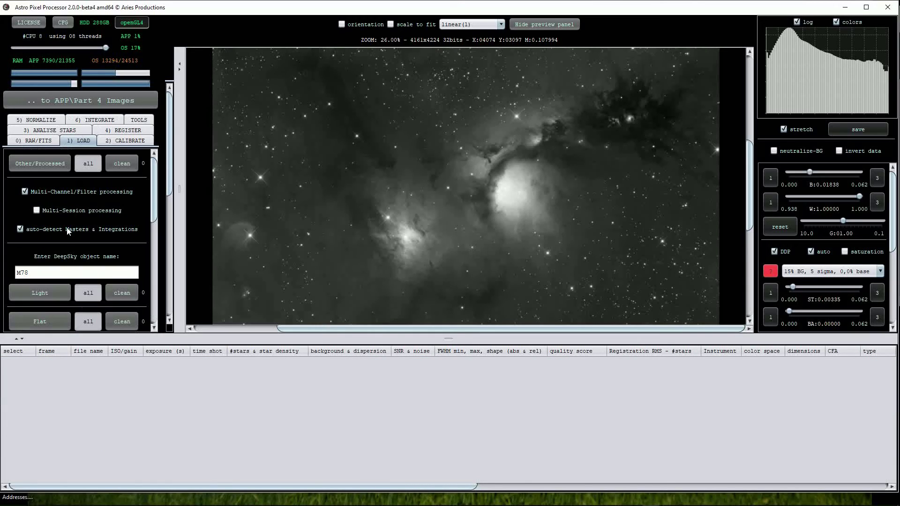
{"action": "left_click", "coordinate": [51, 291]}
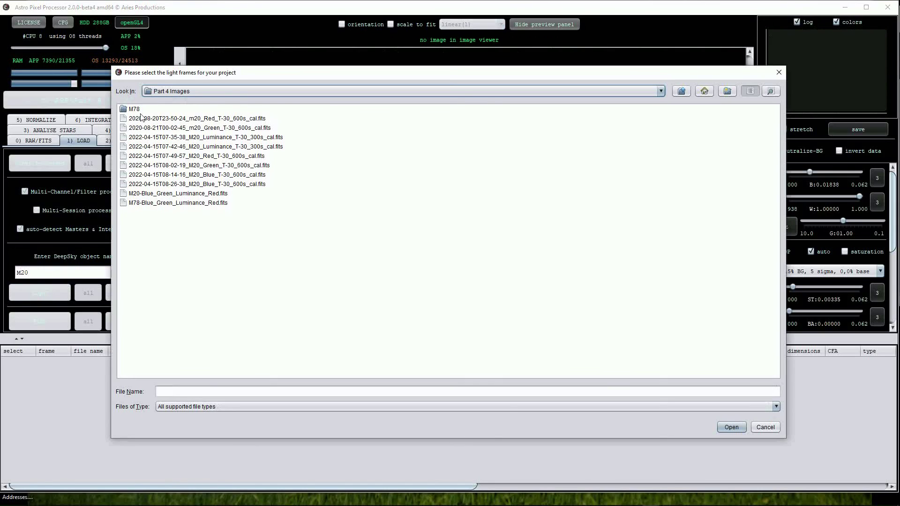
{"action": "left_click", "coordinate": [143, 119]}
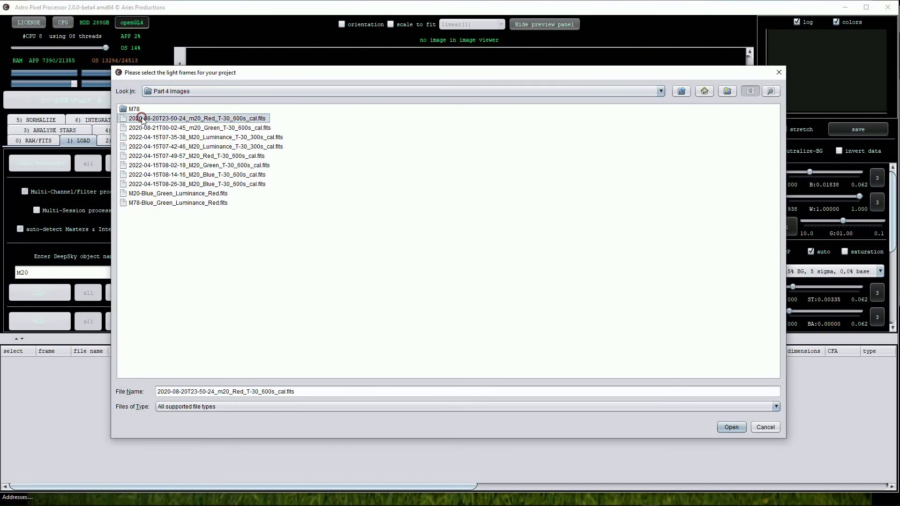
{"action": "left_click", "coordinate": [156, 184], "text": "shift"}
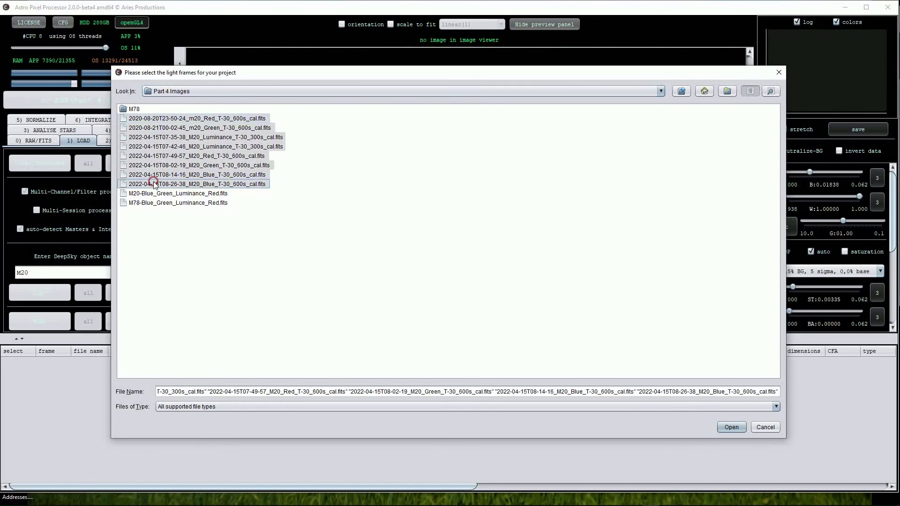
{"action": "left_click", "coordinate": [732, 428]}
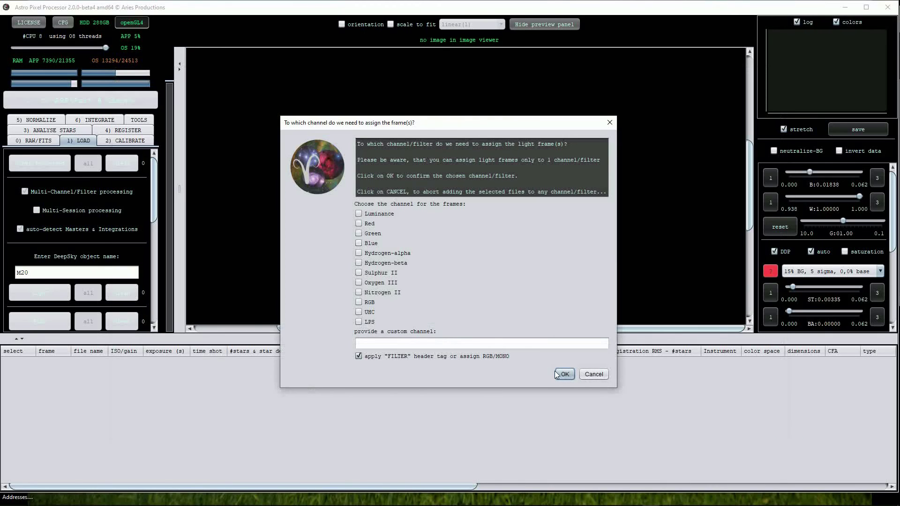
{"action": "left_click", "coordinate": [563, 375]}
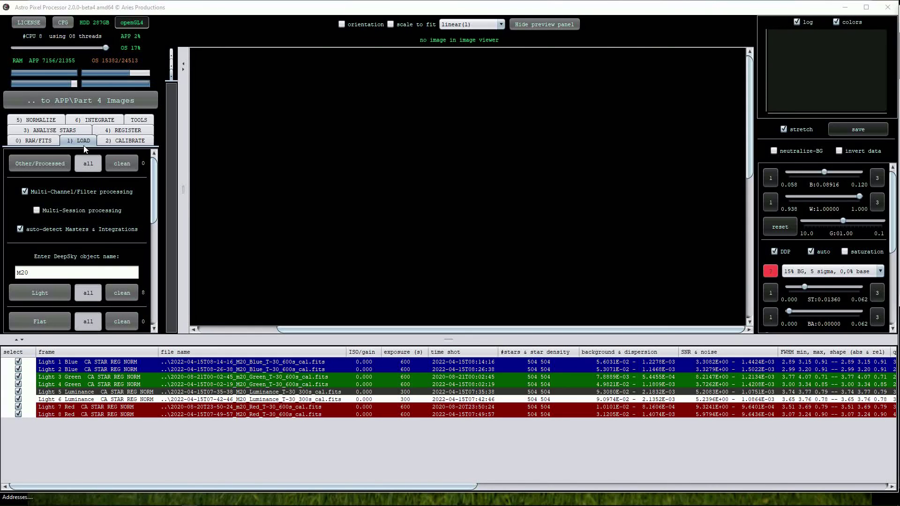
{"action": "left_click", "coordinate": [99, 120]}
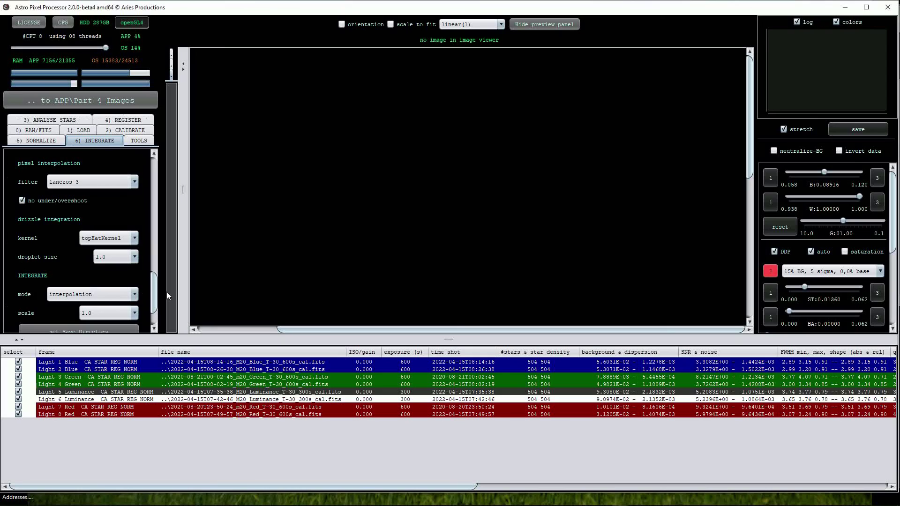
- Set multi-channel integration to 'integrate per channel & all' and run it with object name M20
{"action": "left_click_drag", "start_coordinate": [156, 297], "coordinate": [142, 172]}
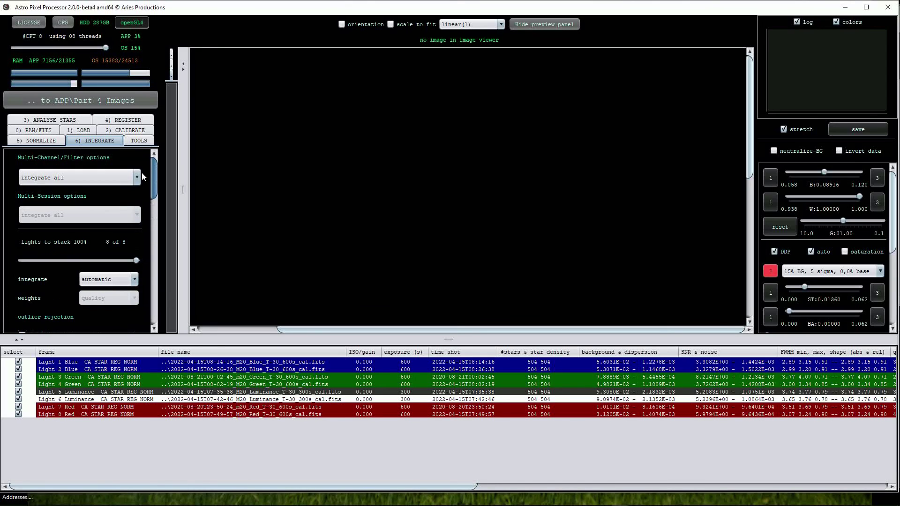
{"action": "left_click", "coordinate": [135, 178]}
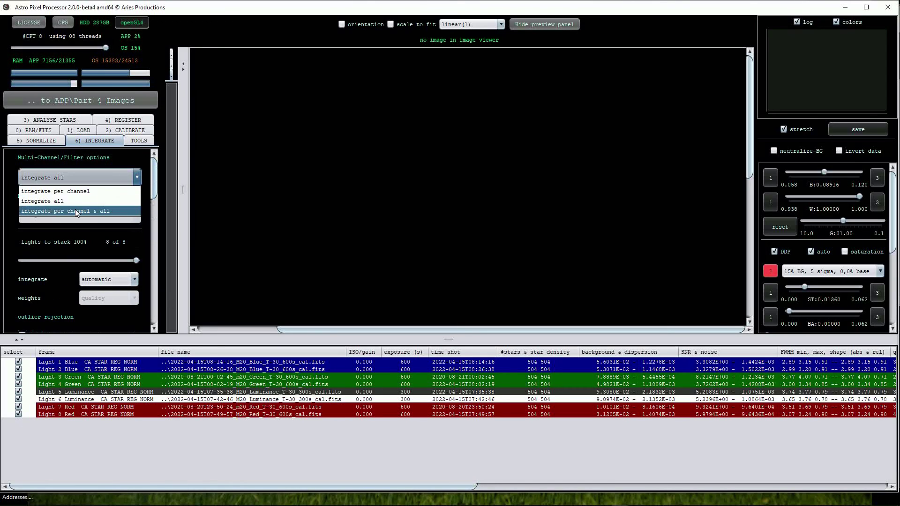
{"action": "left_click", "coordinate": [75, 209]}
{"action": "left_click_drag", "start_coordinate": [152, 192], "coordinate": [156, 319]}
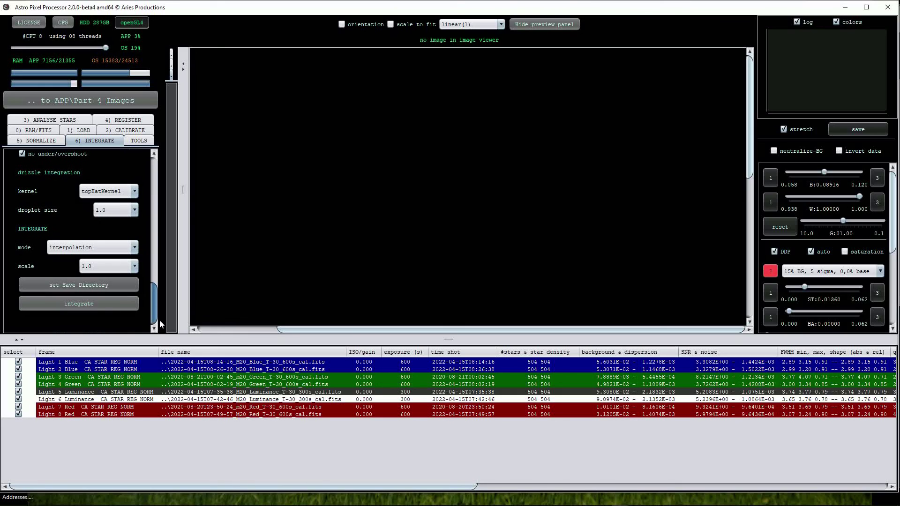
{"action": "left_click", "coordinate": [82, 305]}
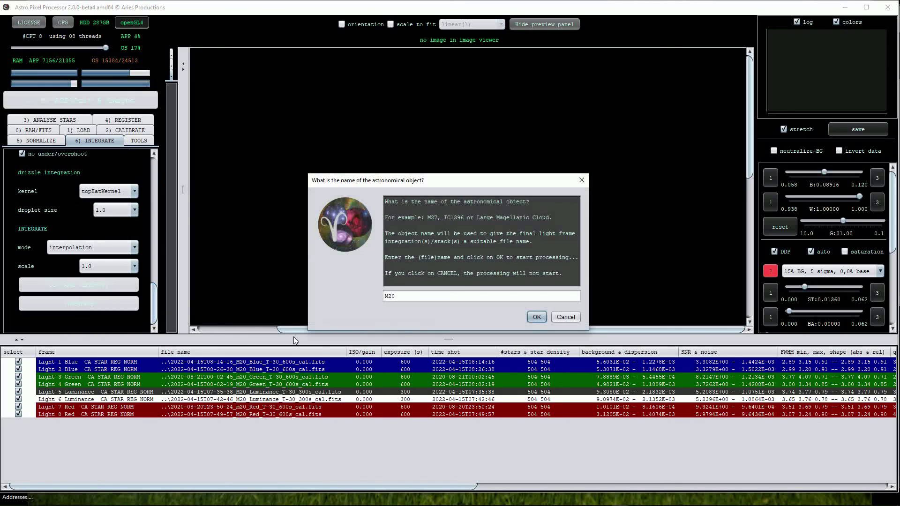
{"action": "left_click", "coordinate": [538, 317]}
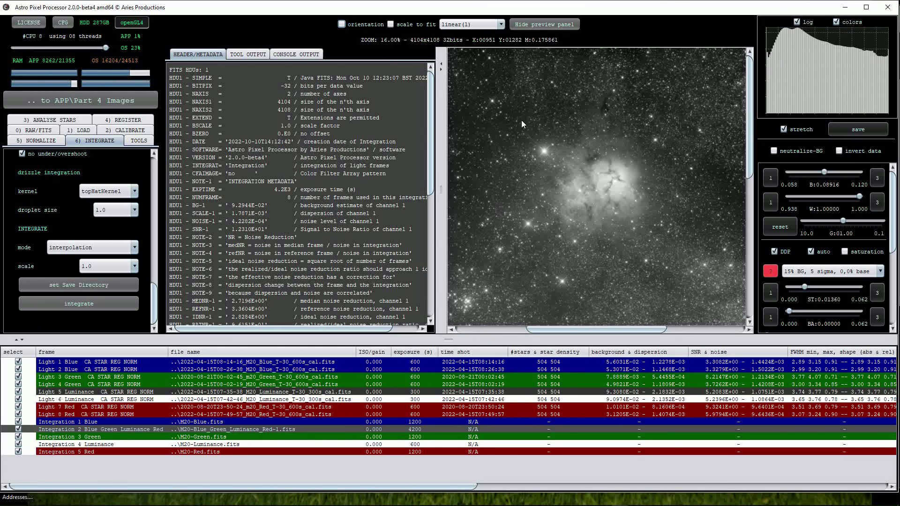
- Collapse the header panel so the preview shows the combined M20-Blue_Green_Luminance_Red-1 master full width
{"action": "left_click_drag", "start_coordinate": [440, 190], "coordinate": [185, 205]}
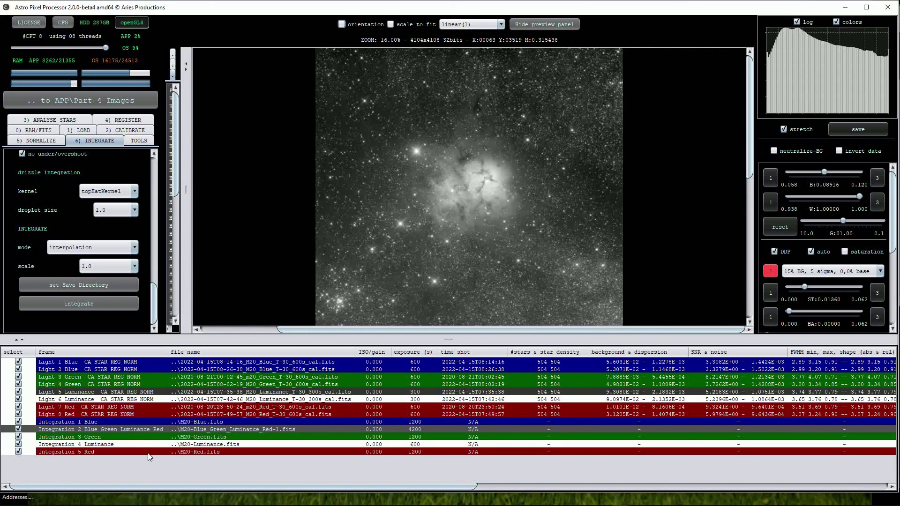